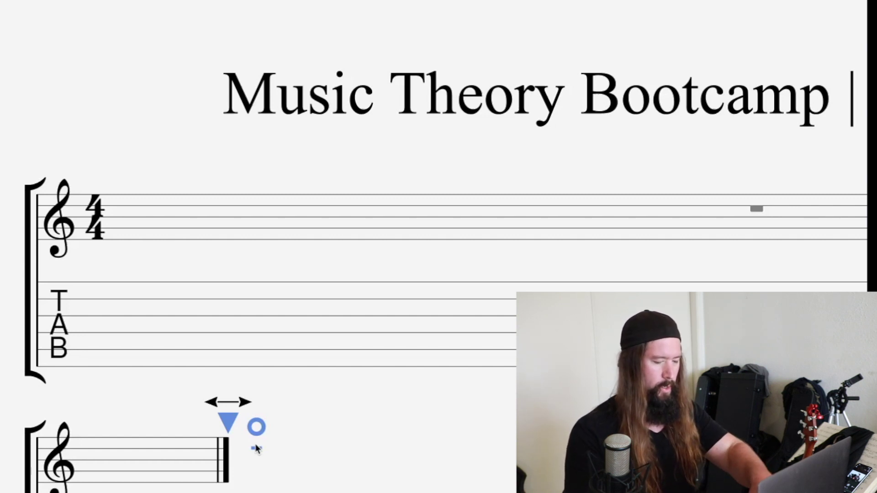
- Enter a whole-note interval in the first bar: fret 5 on the third string and fret 2 on the second string
key(c)
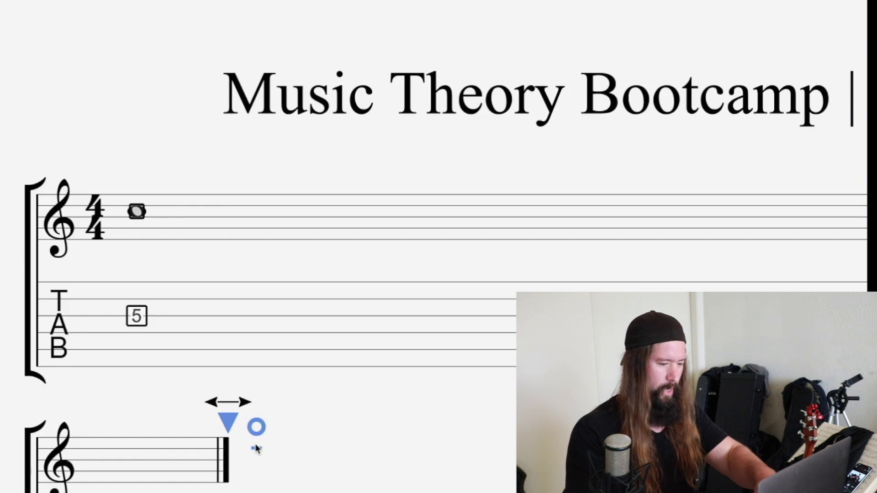
key(n)
key(2)
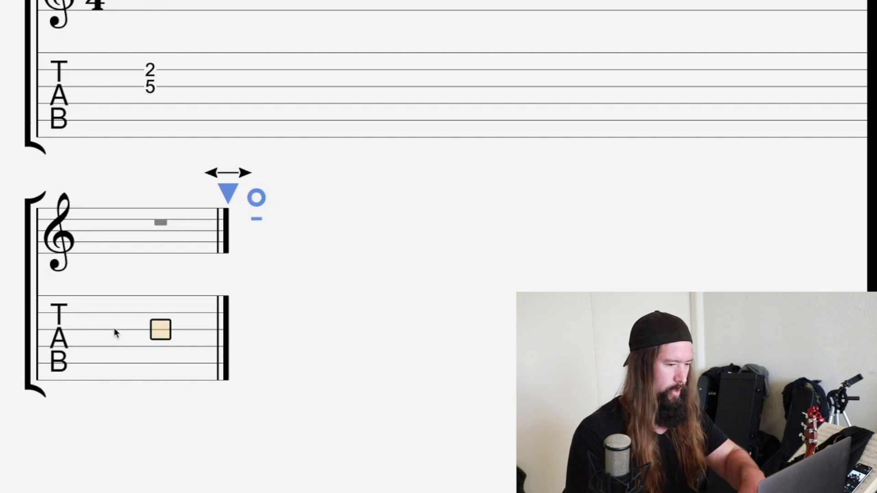
- Fill the empty last bar with a whole-note interval of fret 5 on the third string and fret 3 on the second
text(5)
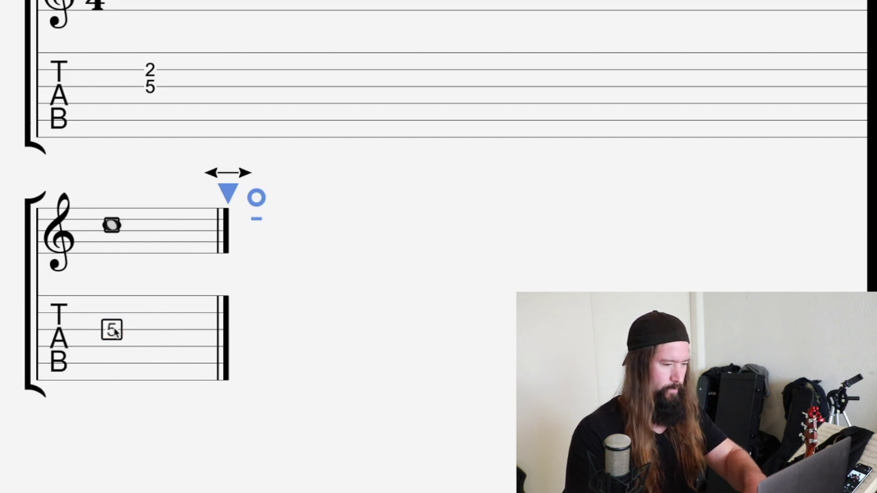
key(Up)
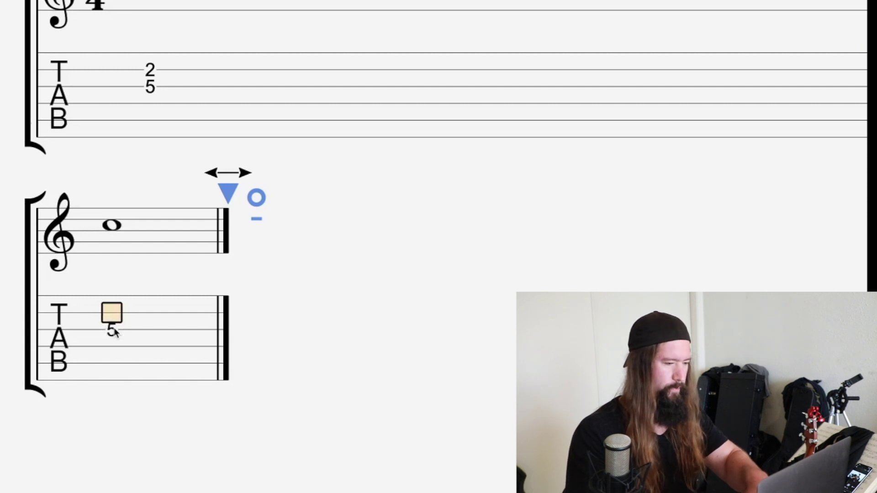
text(3)
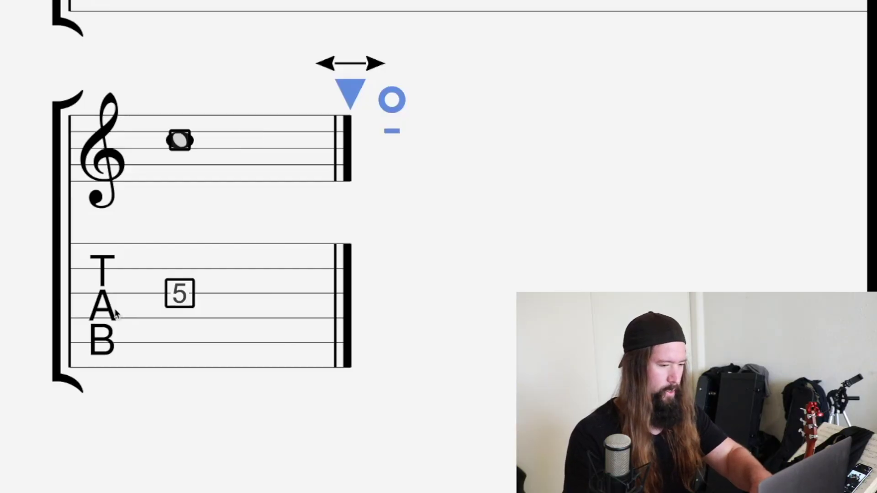
- Add fret 4 on the second string above the fret 5 whole note and spell it as E-flat
key(4)
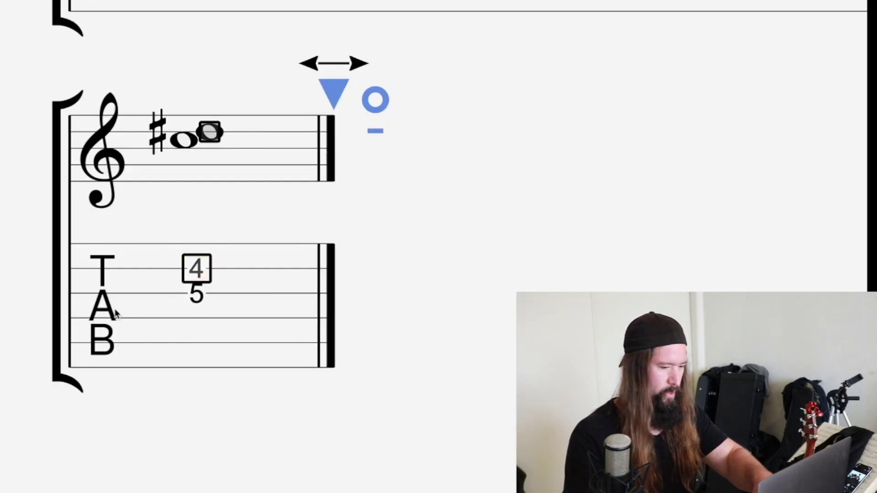
key(5)
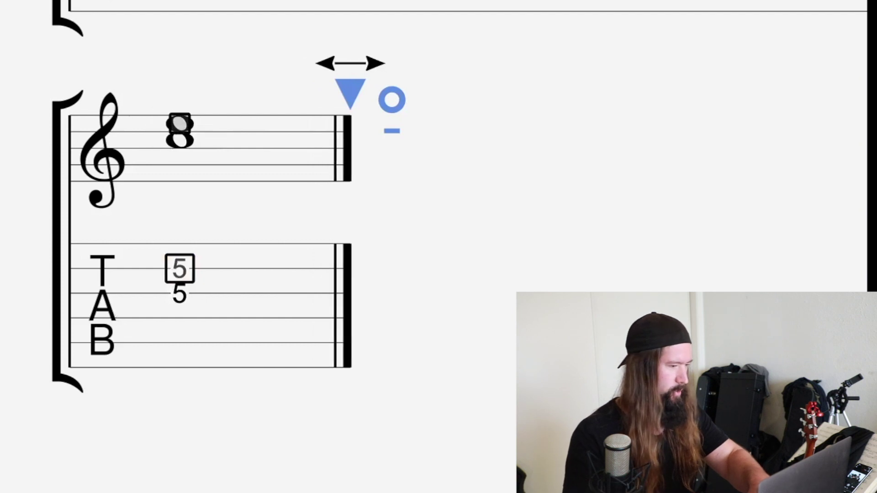
key(Down)
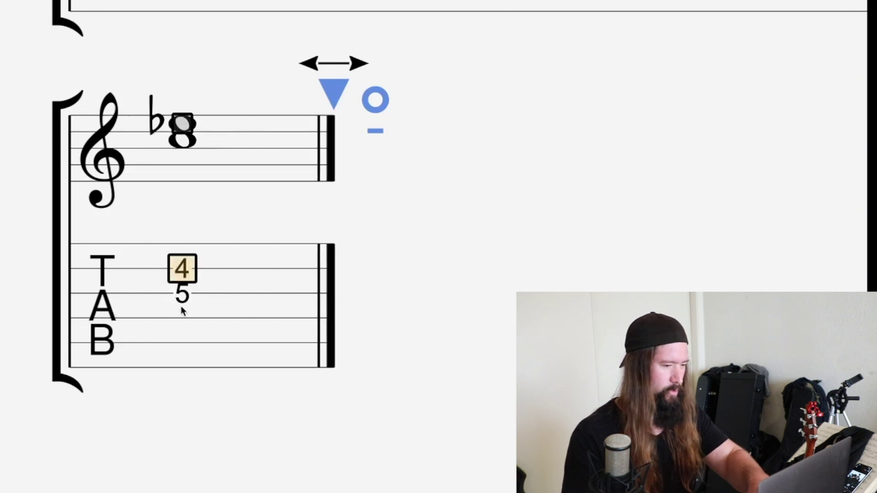
key(Escape)
click(187, 327)
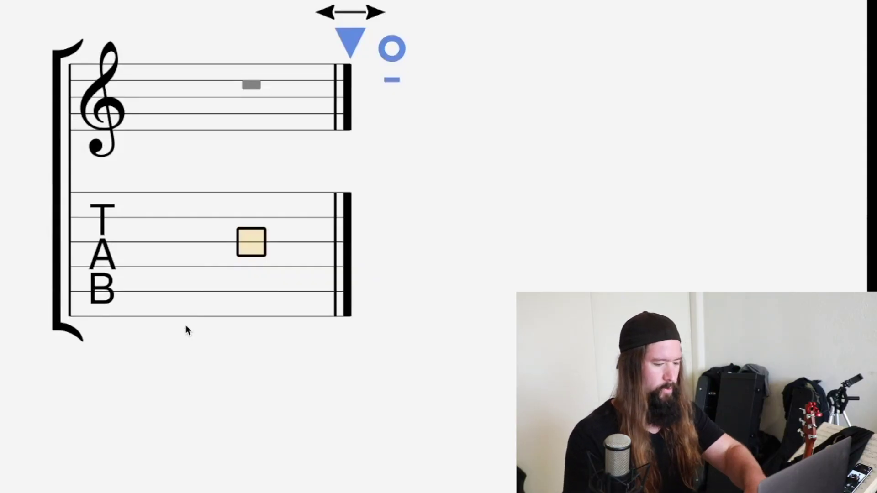
- Enter a whole-note interval in the empty bar with fret 5 on both the third and second strings
key(5)
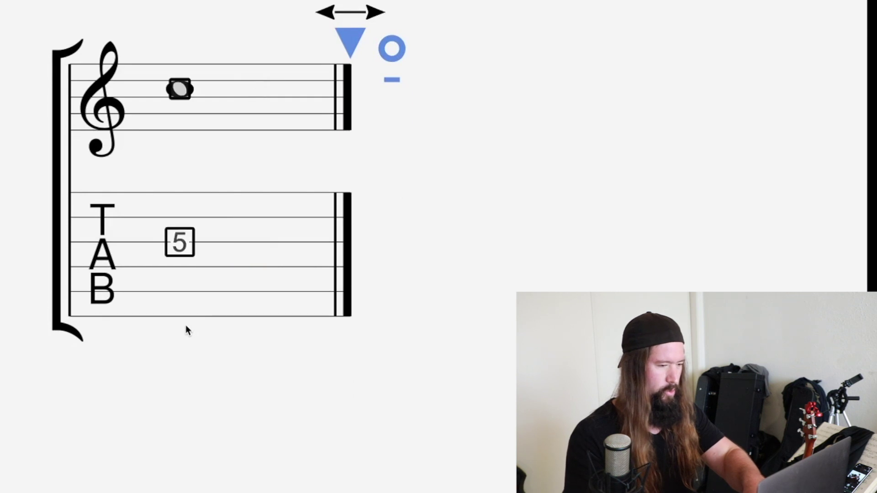
key(Up)
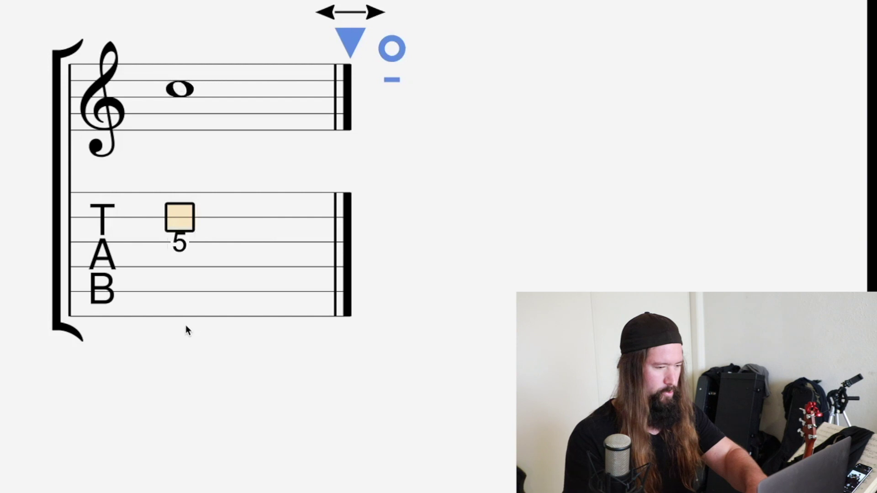
key(5)
key(Escape)
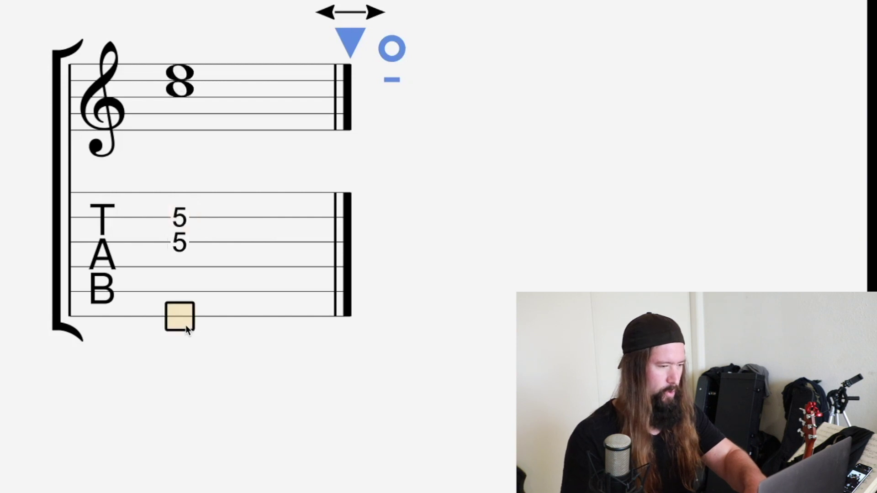
click(185, 259)
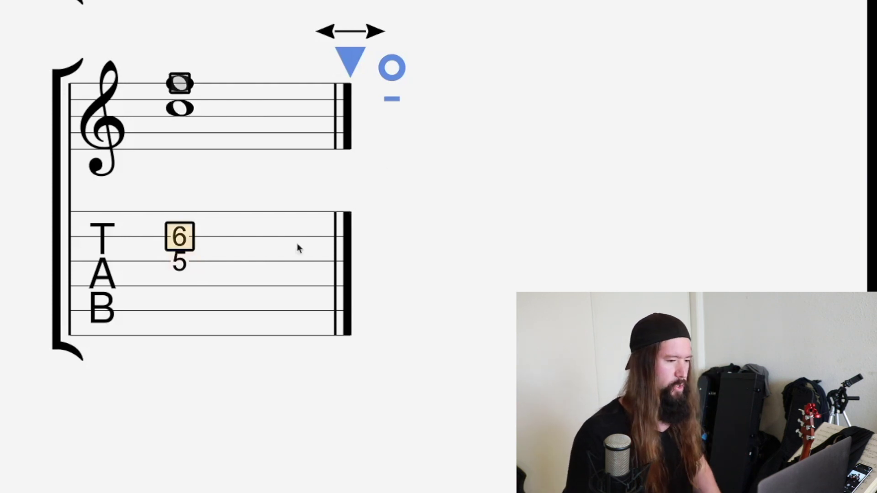
- Enter a whole-note interval in the empty last bar: fret 5 on the third string and fret 7 on the second
click(181, 338)
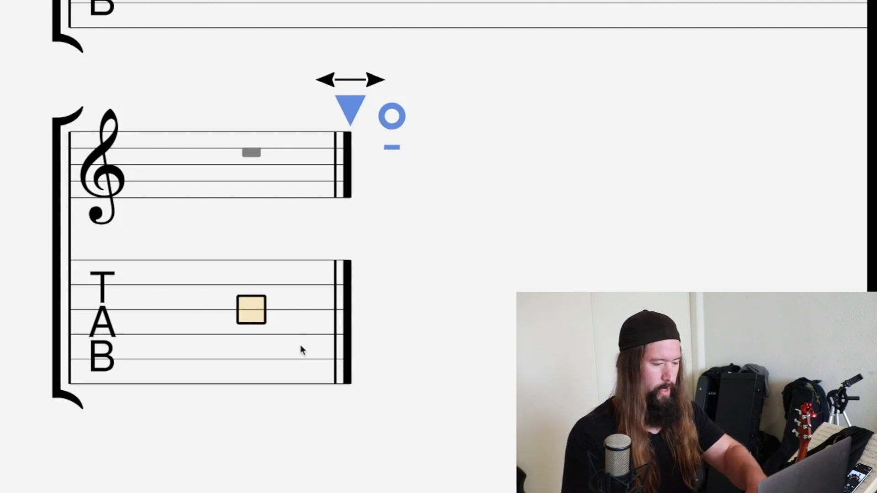
key(5)
key(Up)
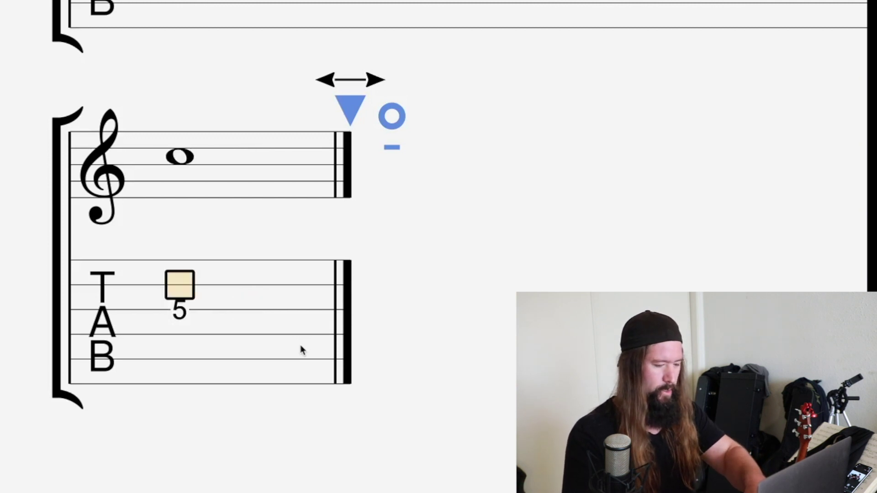
key(7)
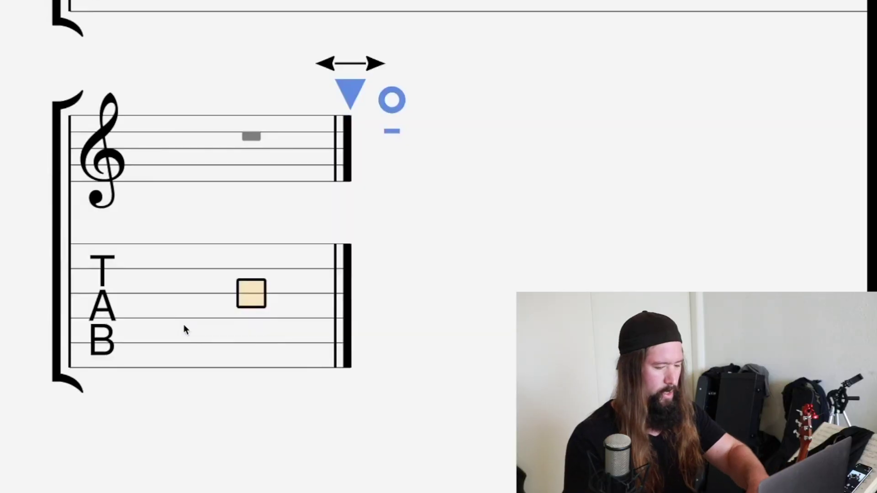
- Enter a whole-note interval in the empty last bar: fret 5 on the third string and fret 8 on the second
key(5)
key(Up)
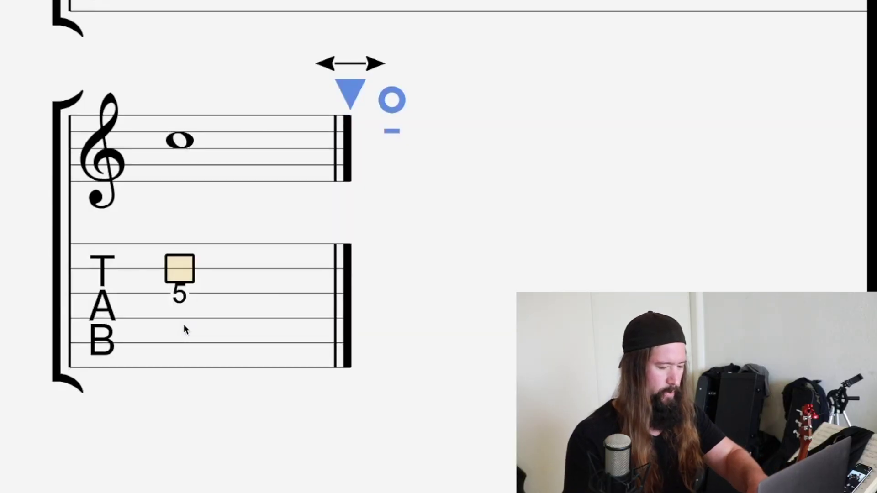
key(8)
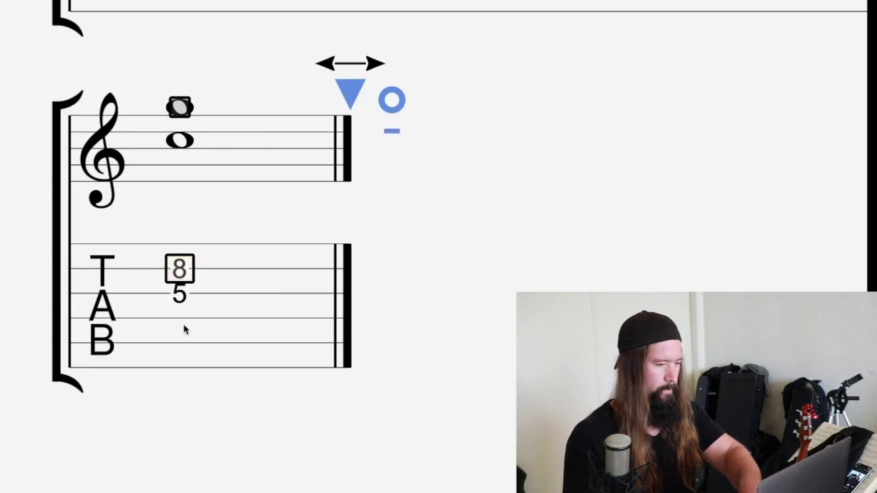
click(183, 298)
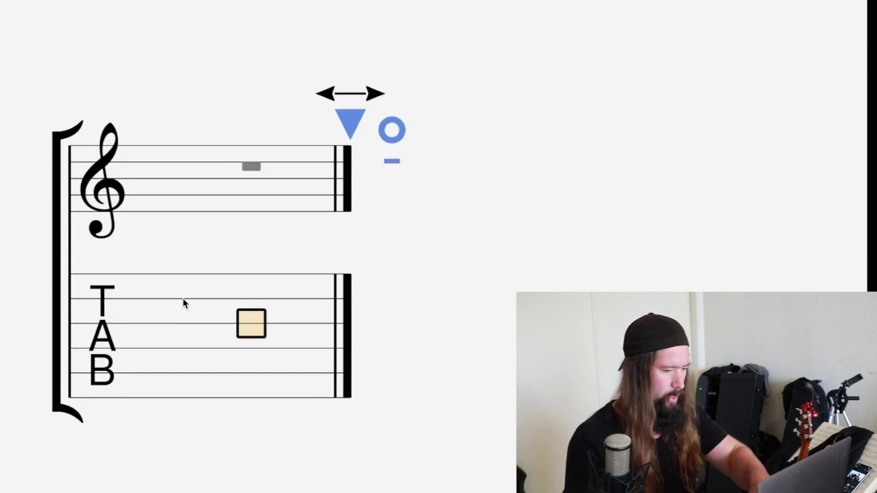
- Enter fret 5 on the third string and fret 4 on the first string in the empty bar, spelling the upper note as A-flat
key(5)
click(183, 300)
key(Up)
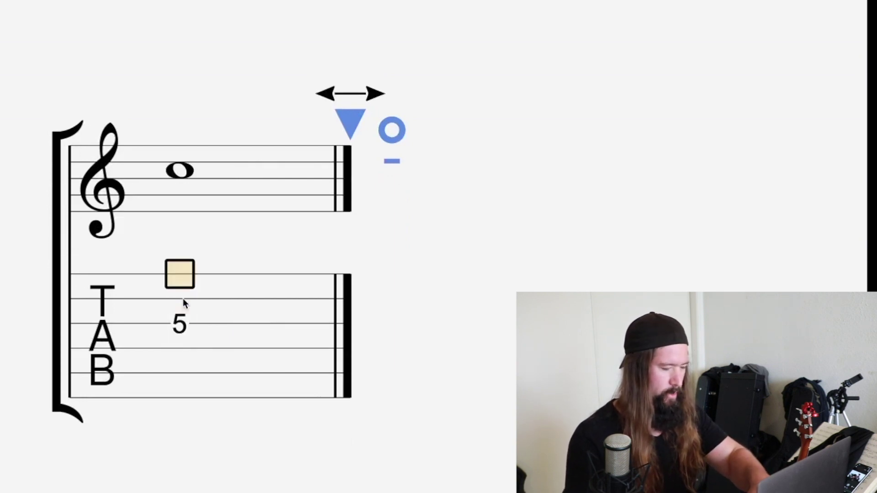
key(4)
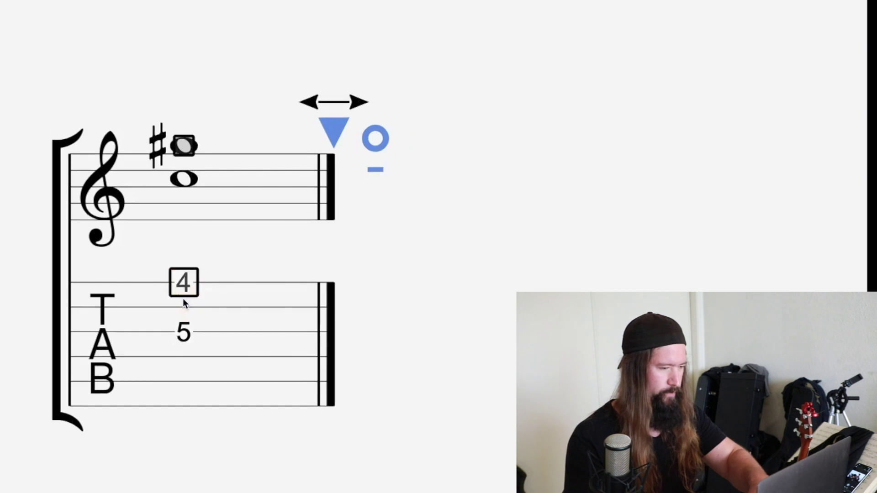
key(5)
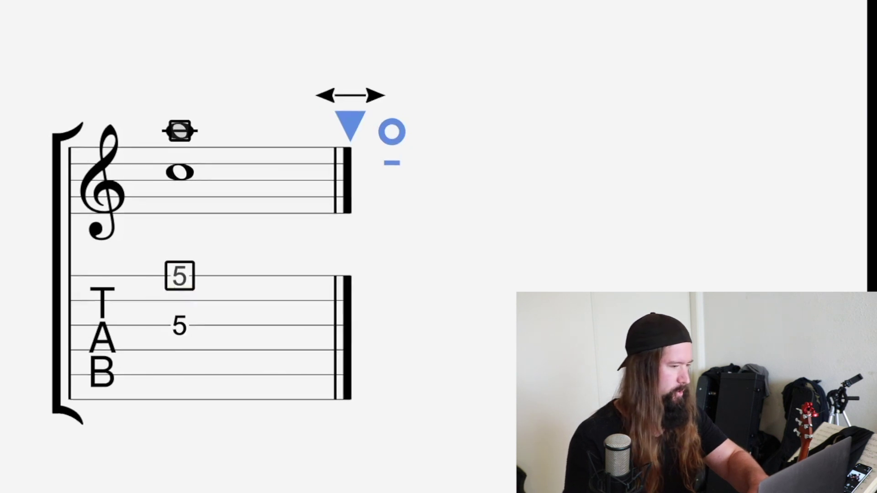
key(Down)
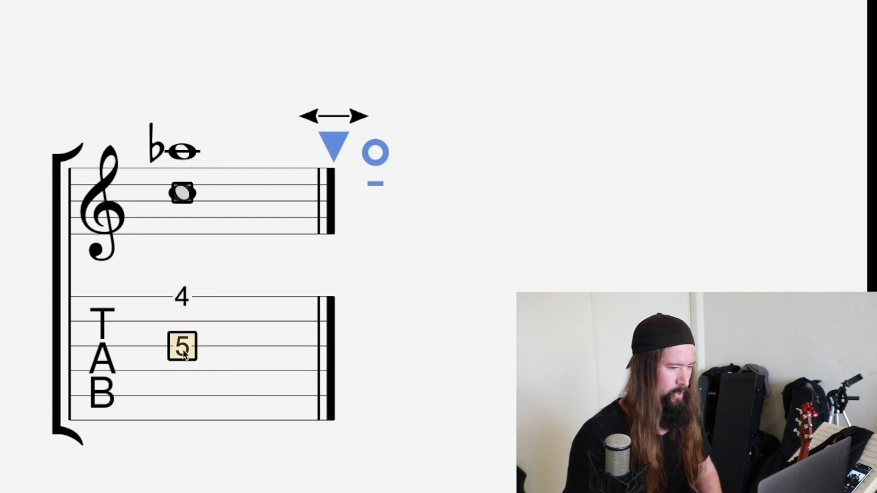
key(Escape)
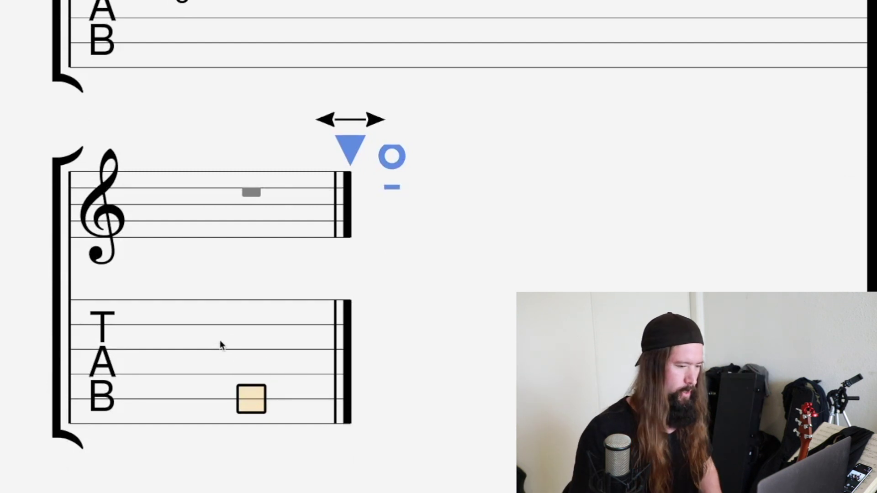
- Enter a whole-note interval in the empty bar with fret 5 on both the third and first strings
key(Up)
key(Up)
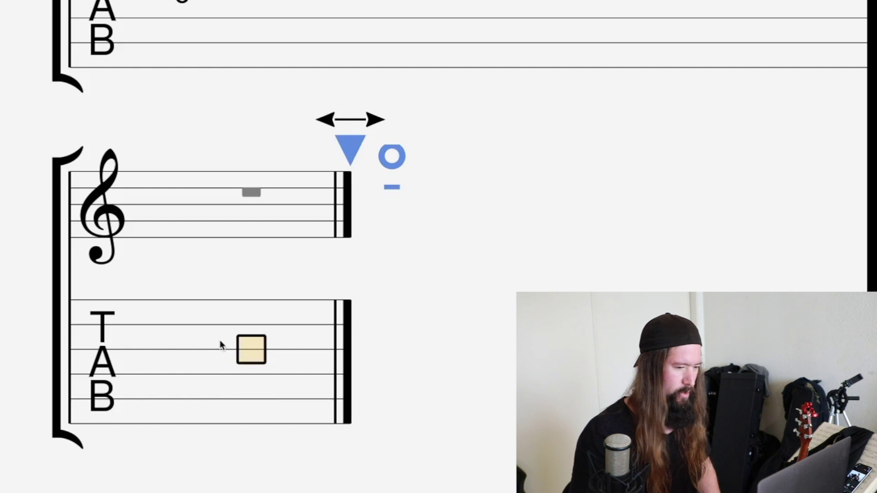
text(5)
key(Up)
key(Up)
text(5)
key(Down)
key(Down)
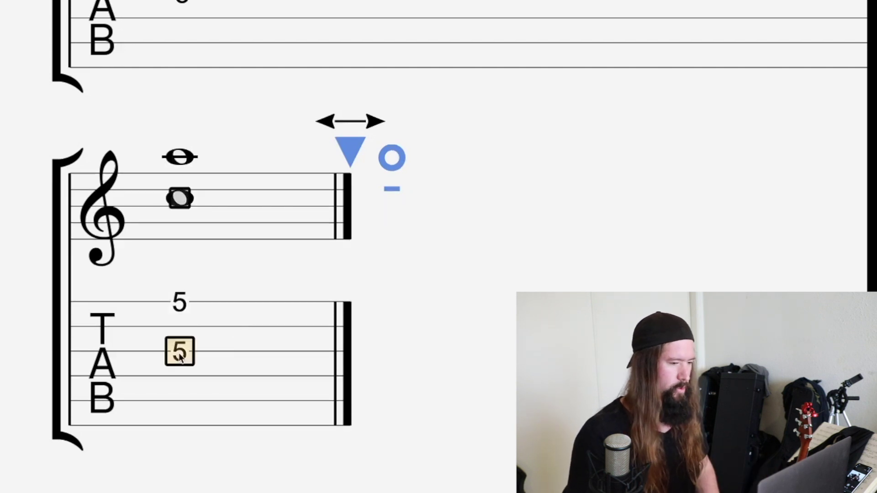
key(Escape)
click(183, 378)
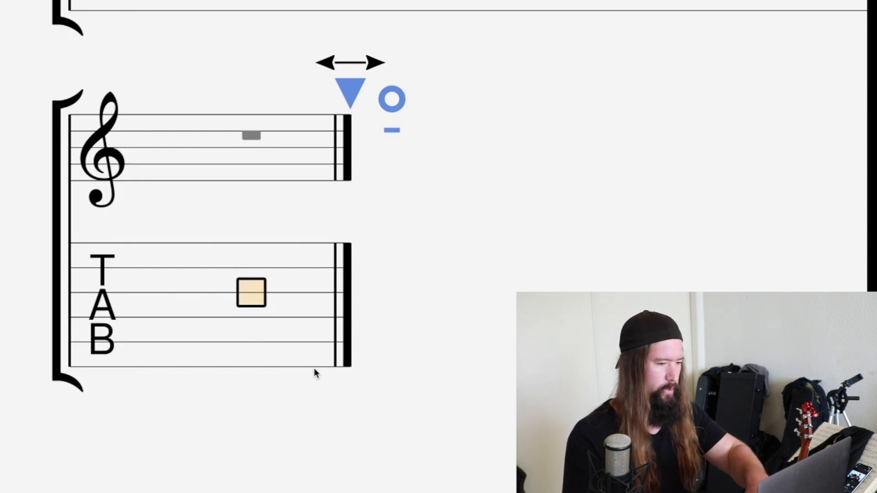
- Enter fret 5 on the third string and fret 6 on the first string in the empty bar, spelling the upper note as B-flat
key(5)
key(Up)
key(Up)
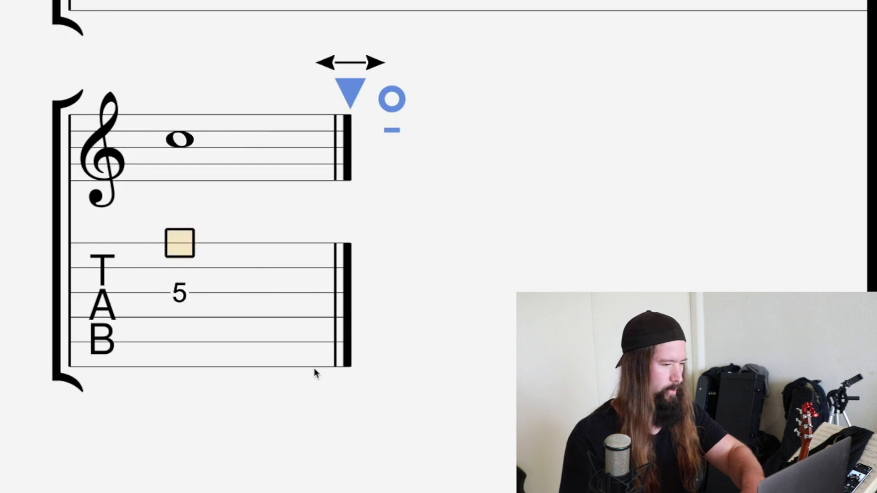
key(7)
key(Down)
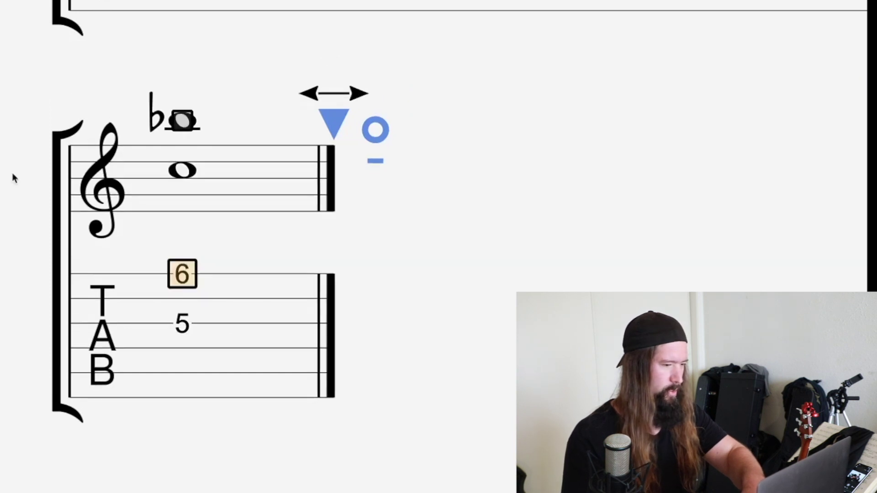
shift+click(189, 325)
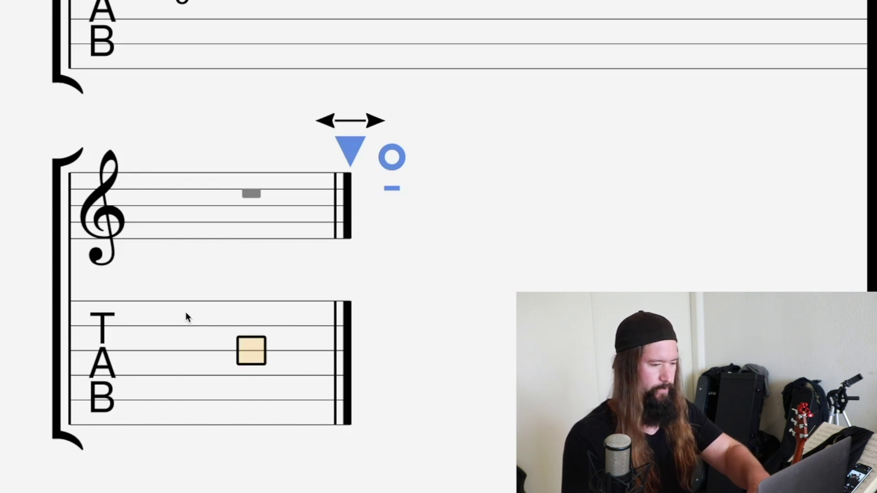
- Enter a whole-note interval in the empty last bar: fret 5 on the third string and fret 7 on the first
text(5)
key(Up)
key(Up)
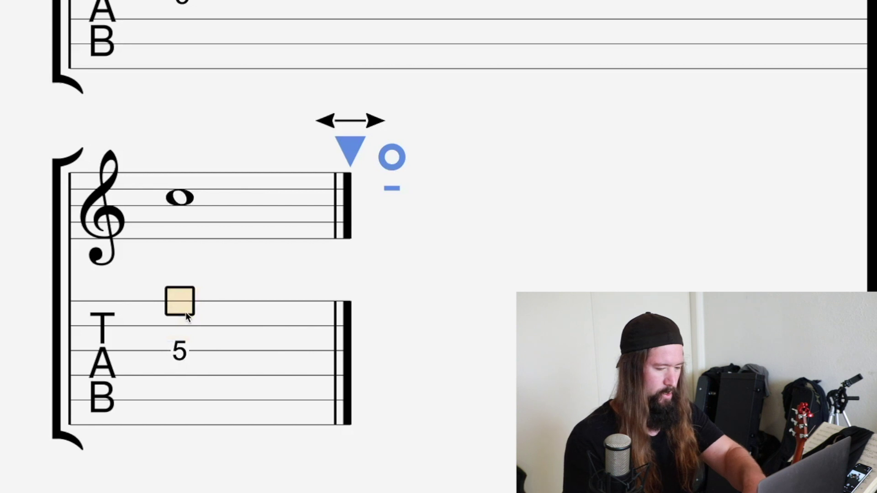
text(7)
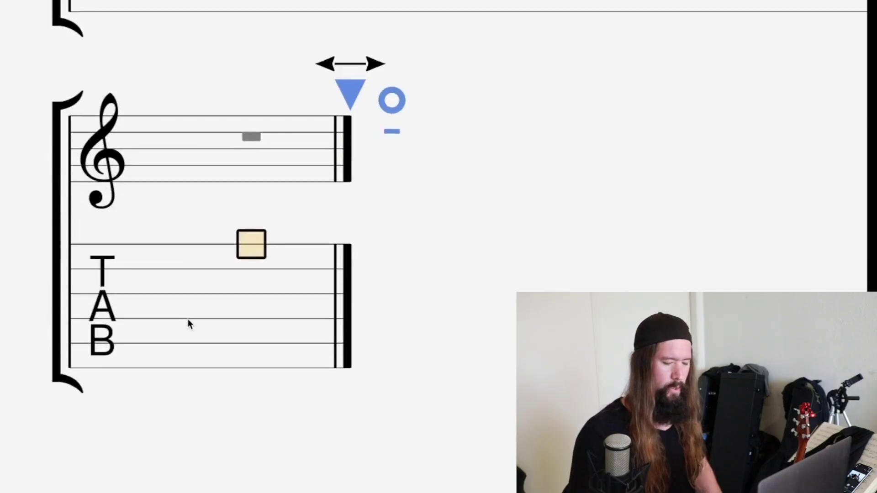
- Enter a whole-note octave in the empty last bar: fret 5 on the third string and fret 8 on the first
key(Down)
key(Down)
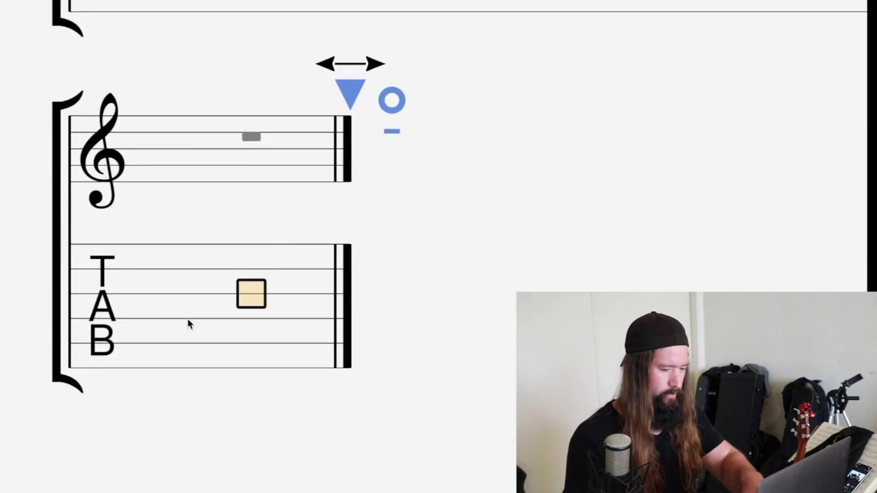
text(5)
key(Up)
key(Up)
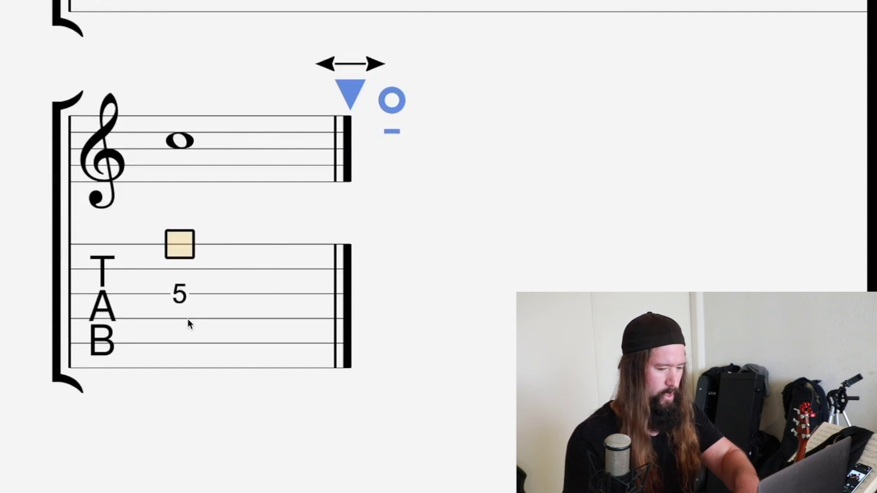
text(8)
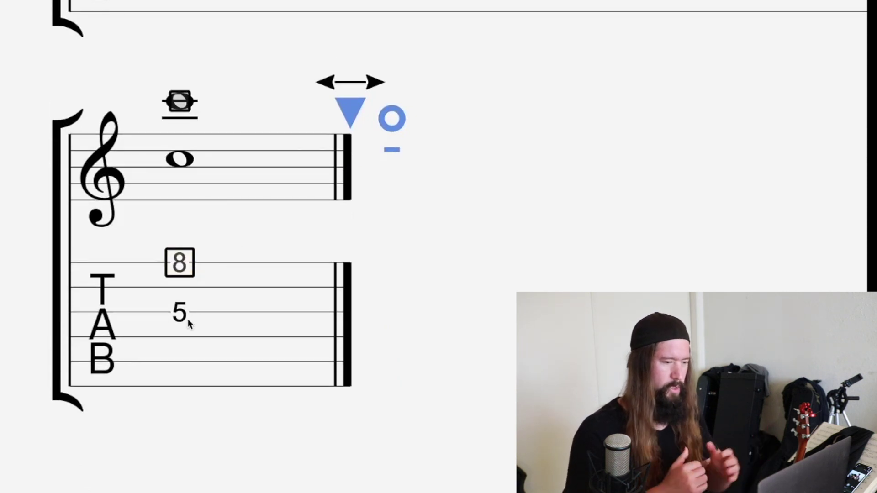